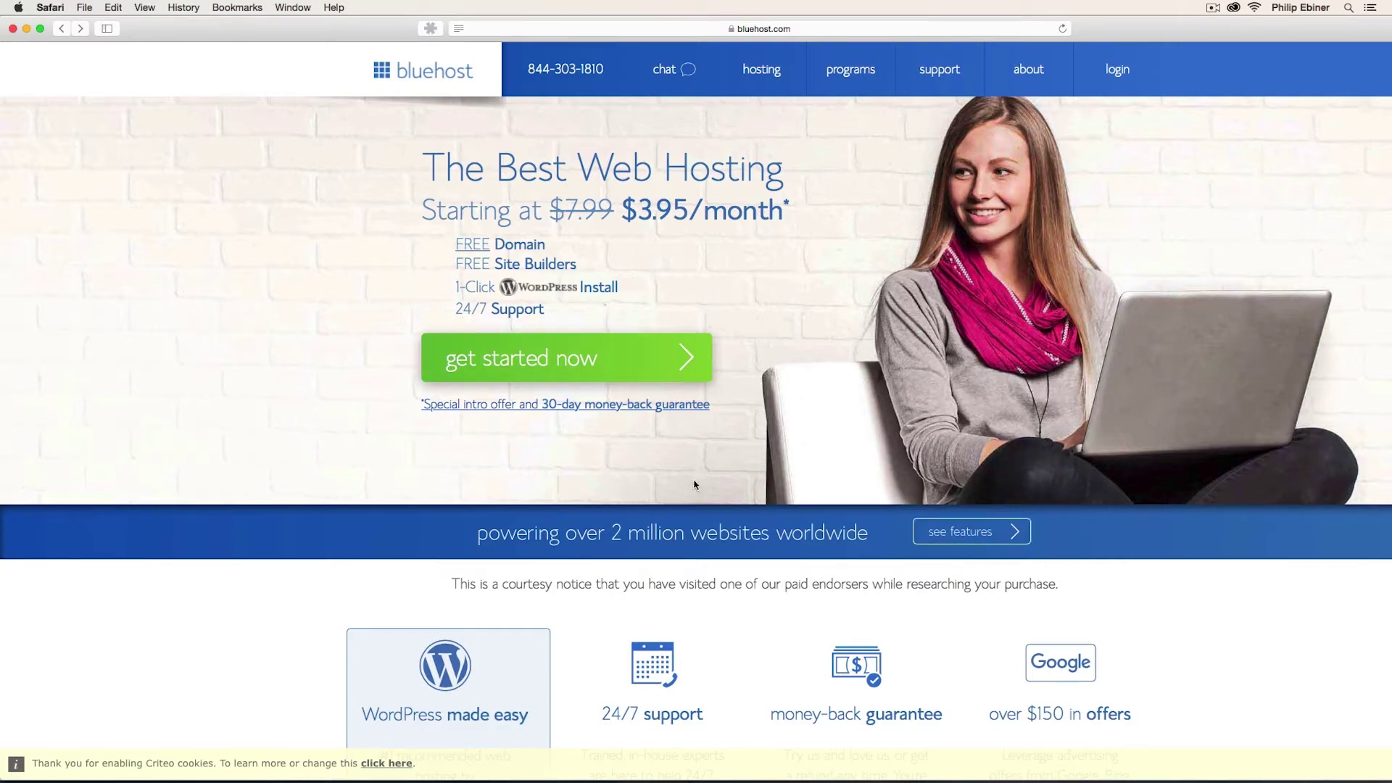
Start signing up and review the basic ($3.95), plus ($5.95) and prime ($5.95) plan comparison.
click(593, 359)
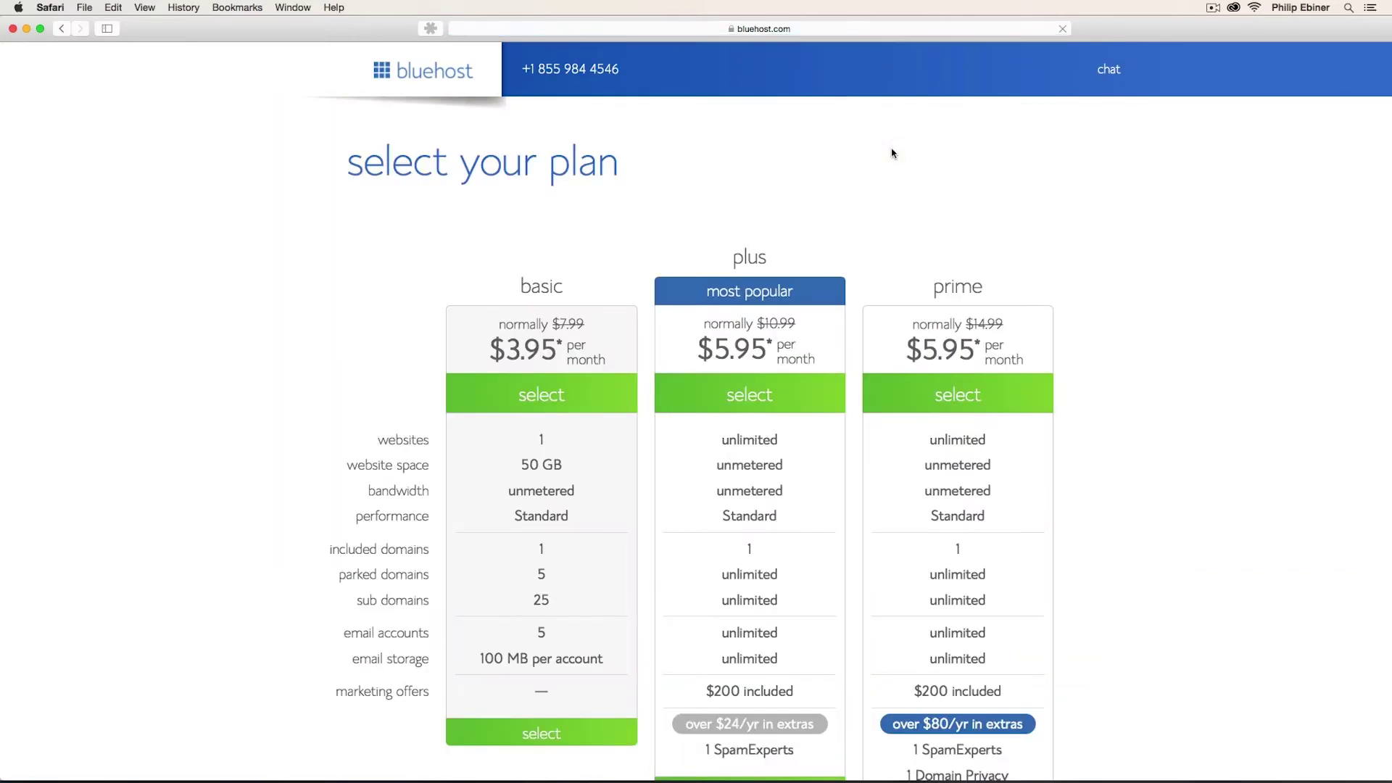
scroll(1165, 368, down, 3)
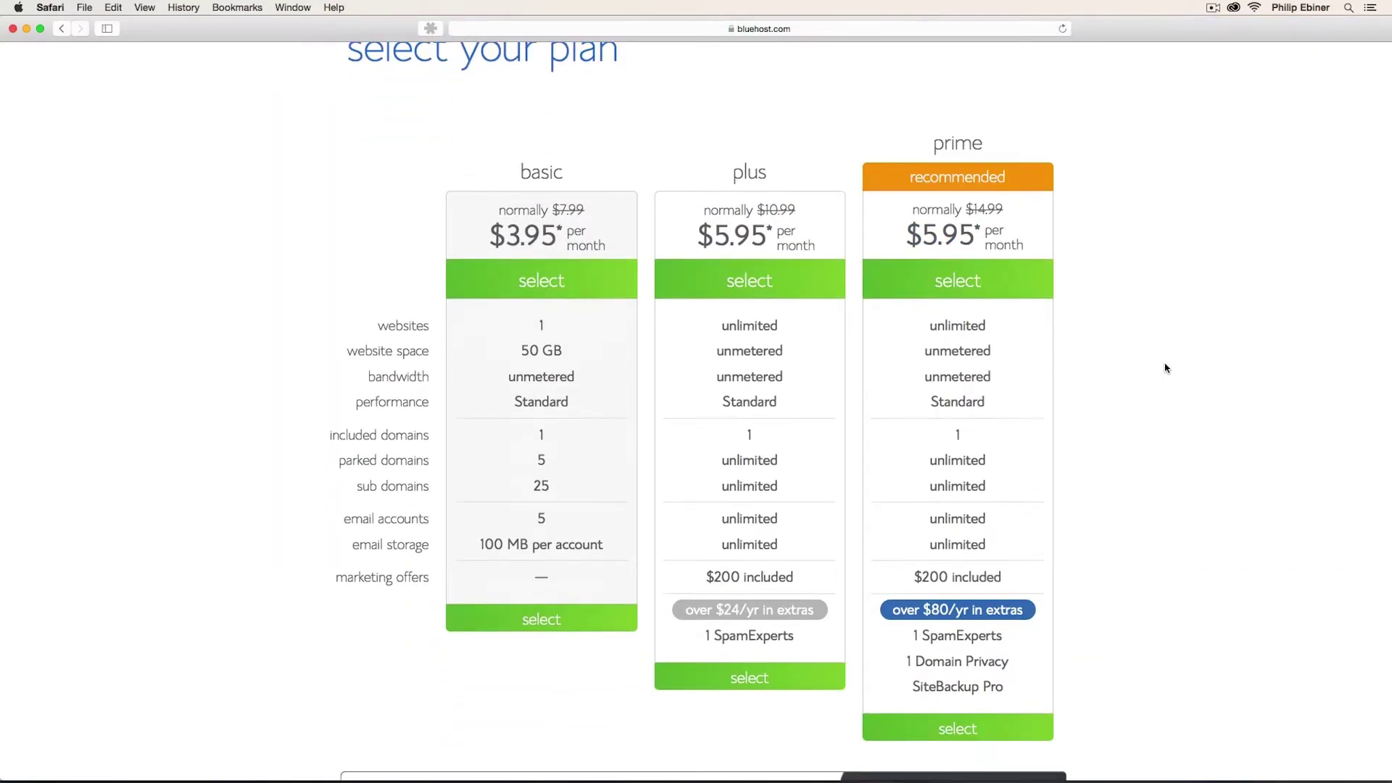
scroll(1164, 368, down, 1)
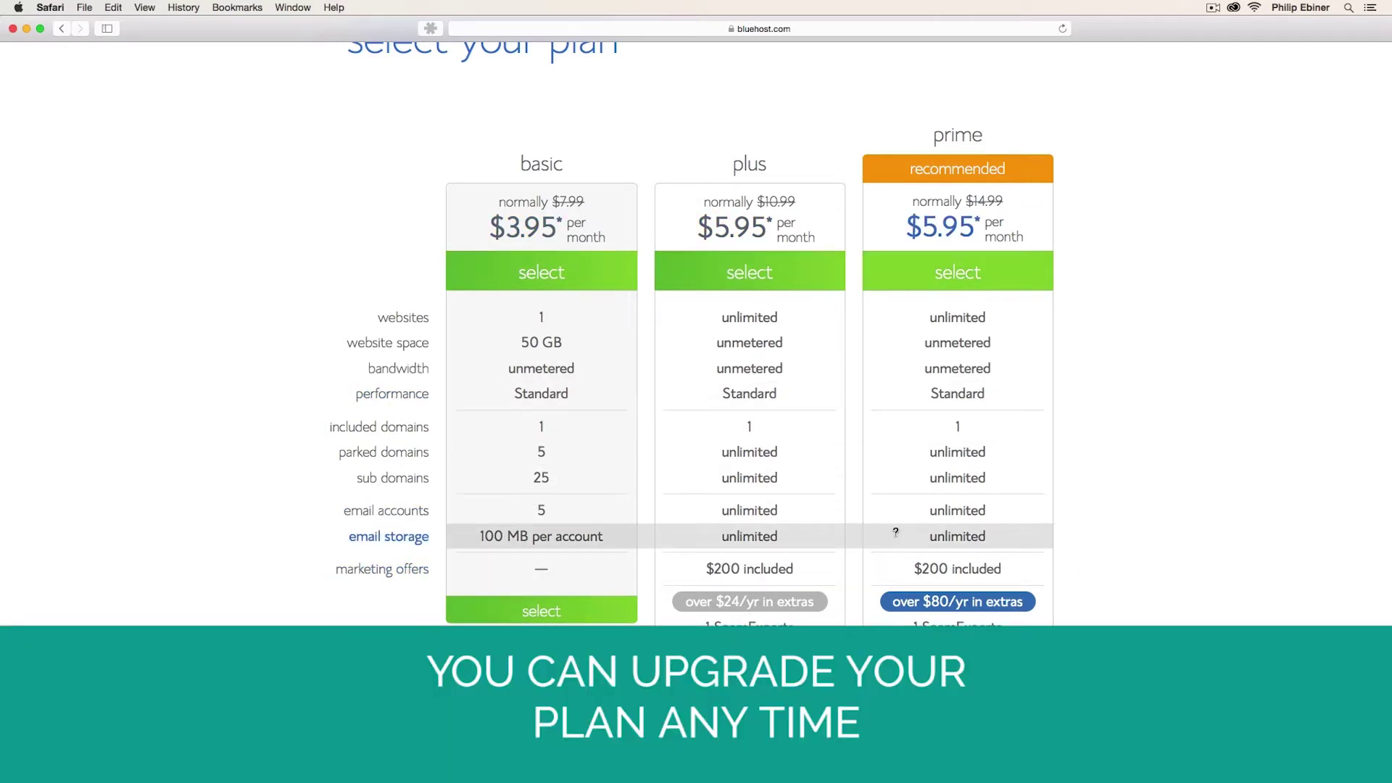
scroll(898, 536, down, 2)
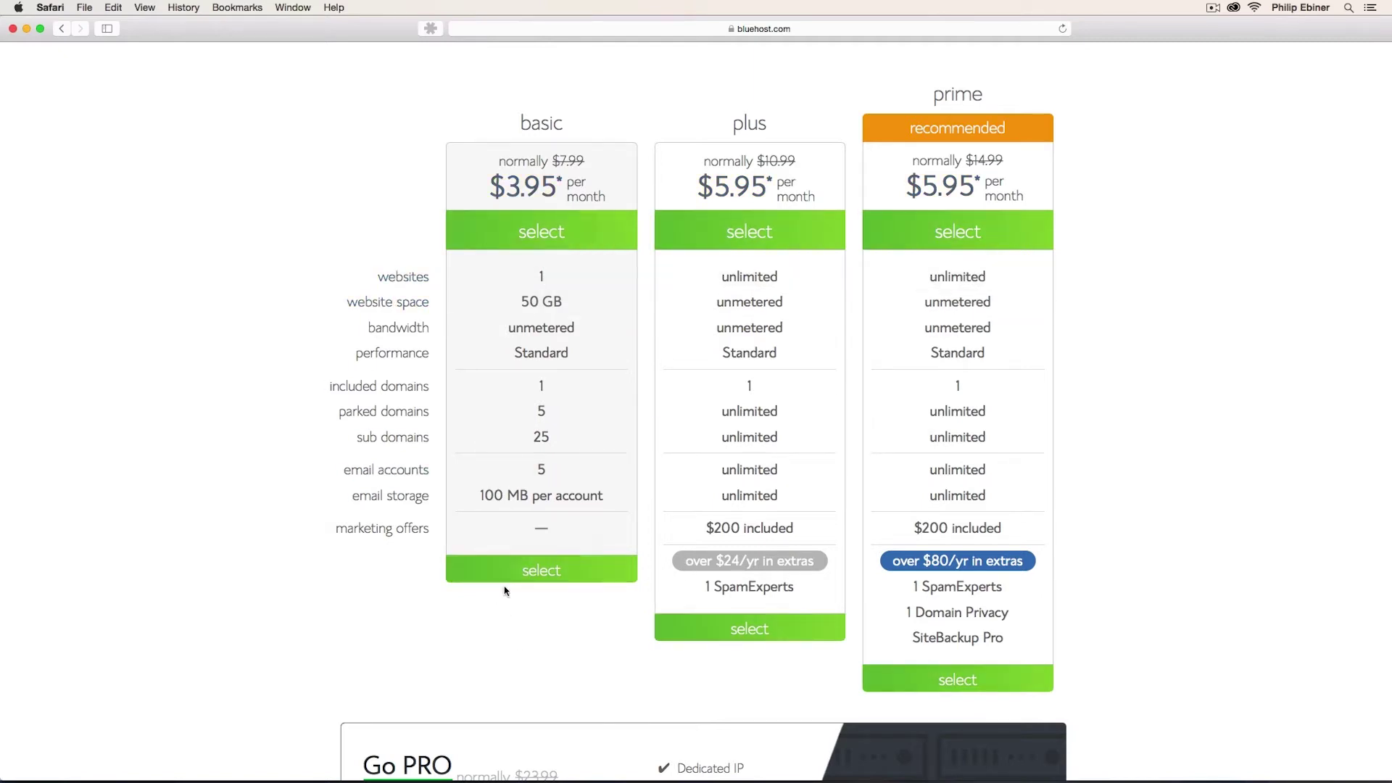
scroll(547, 579, down, 2)
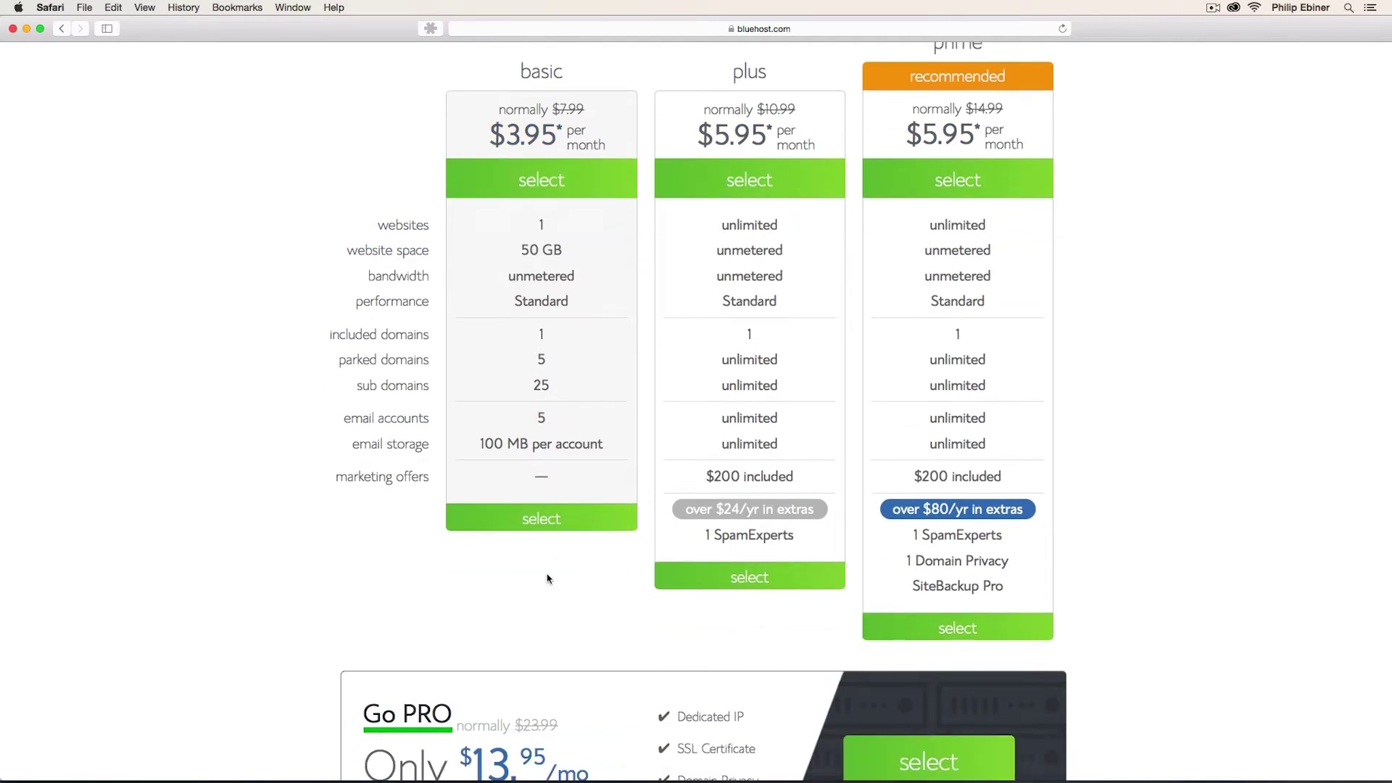
Select the basic plan and register the new domain ebinerdesigns with the .info extension.
click(539, 519)
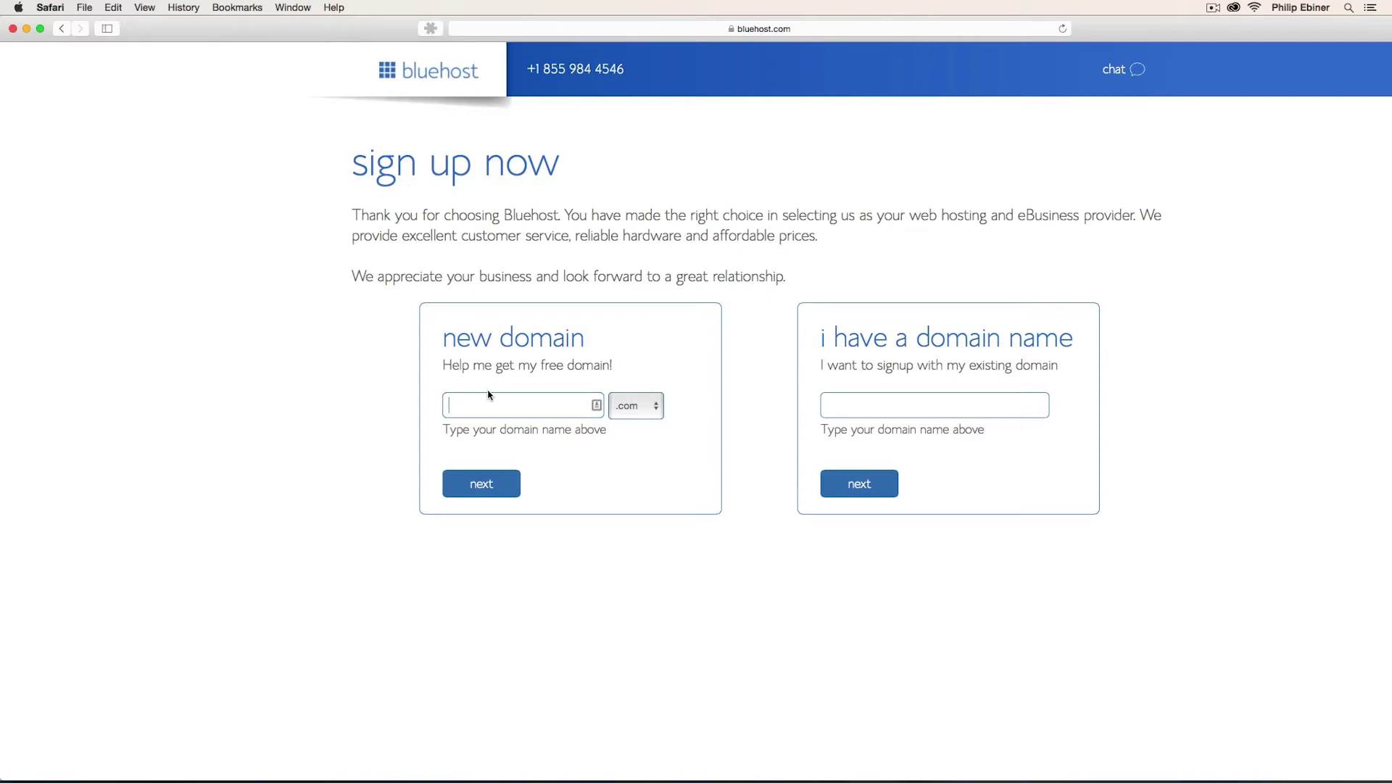
text(ebinerdesigns)
click(656, 403)
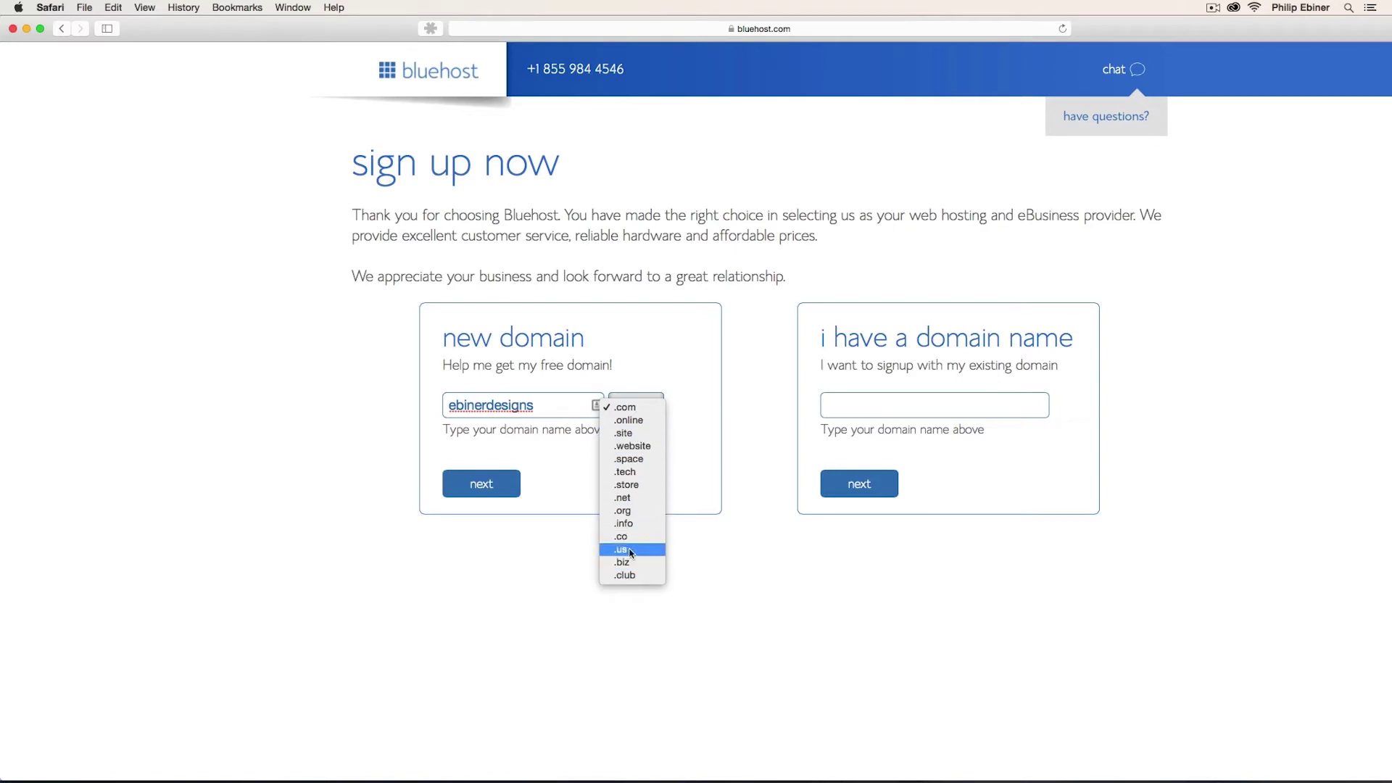
click(625, 523)
click(504, 490)
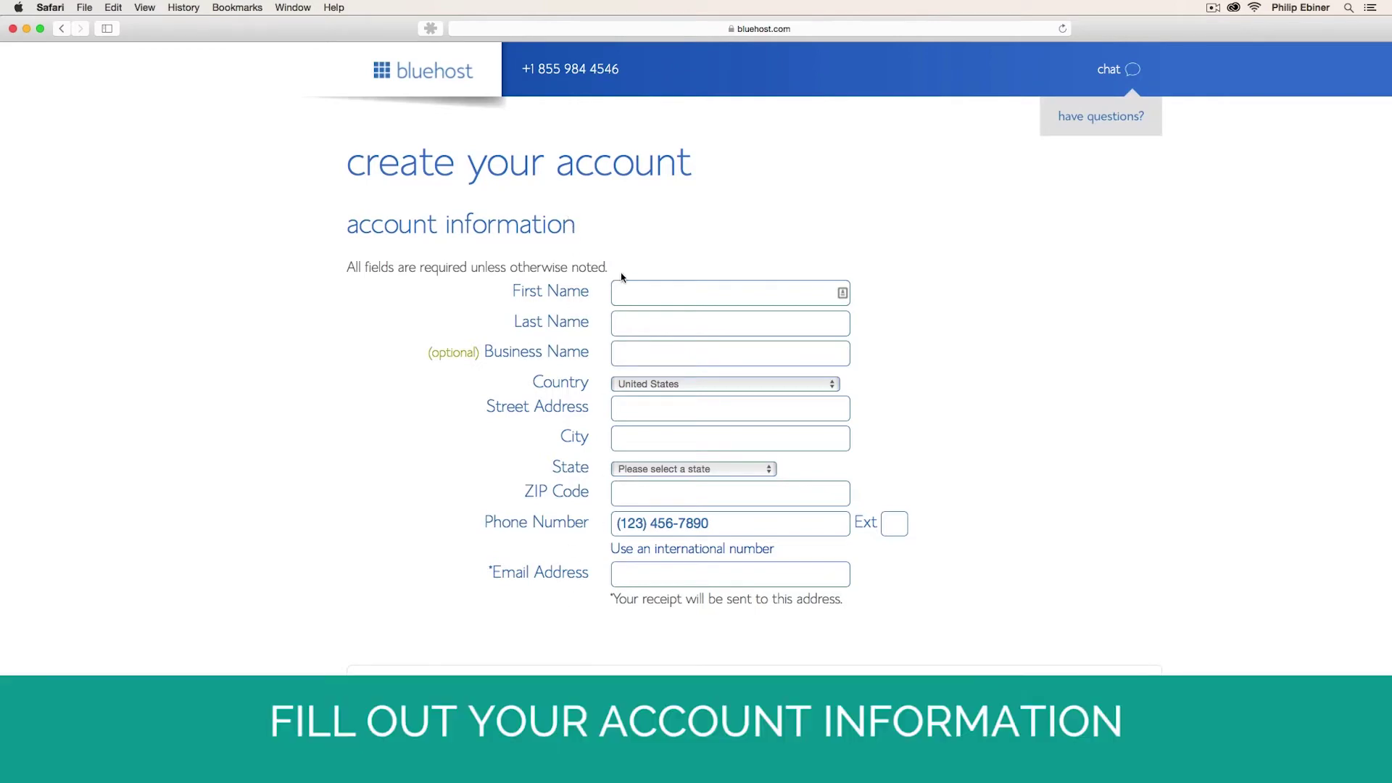
Change the account plan to Basic 12 Month.
scroll(993, 391, down, 6)
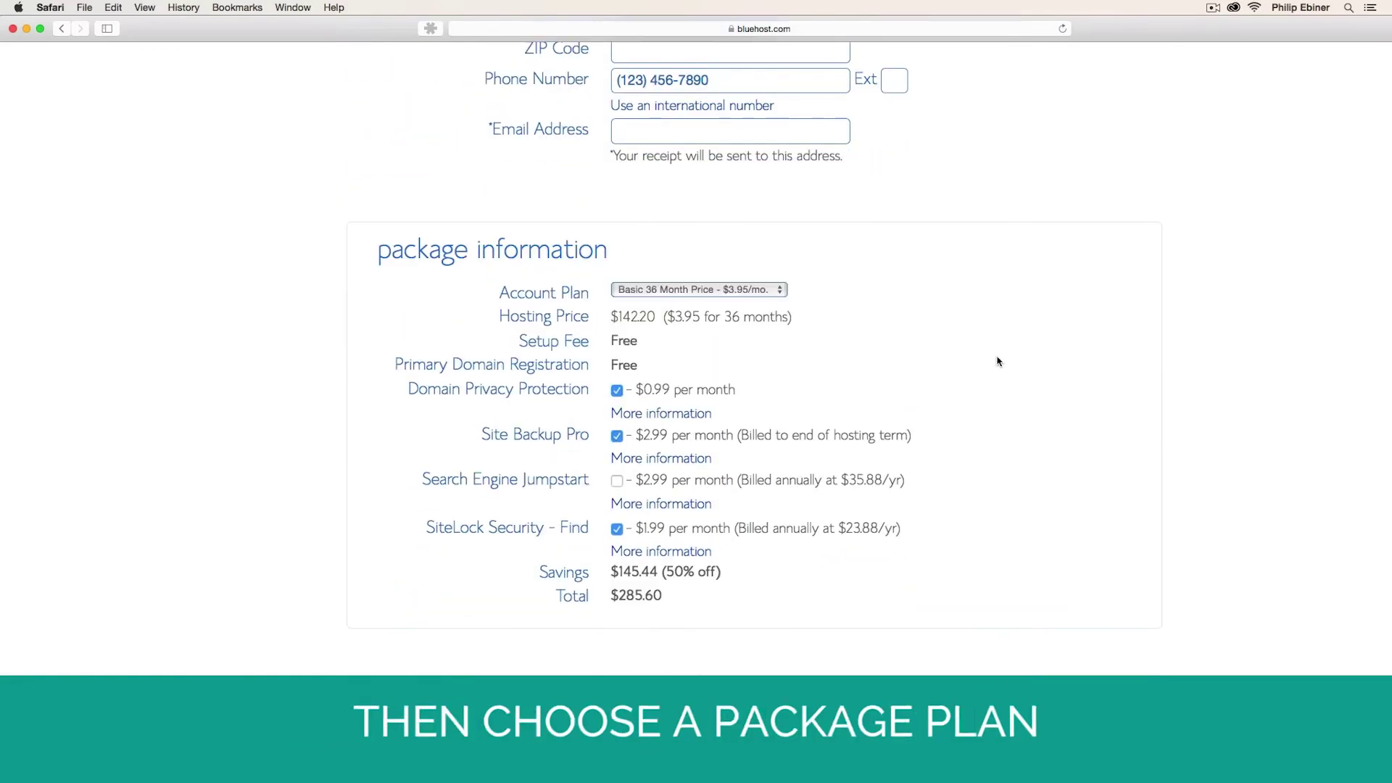
click(734, 291)
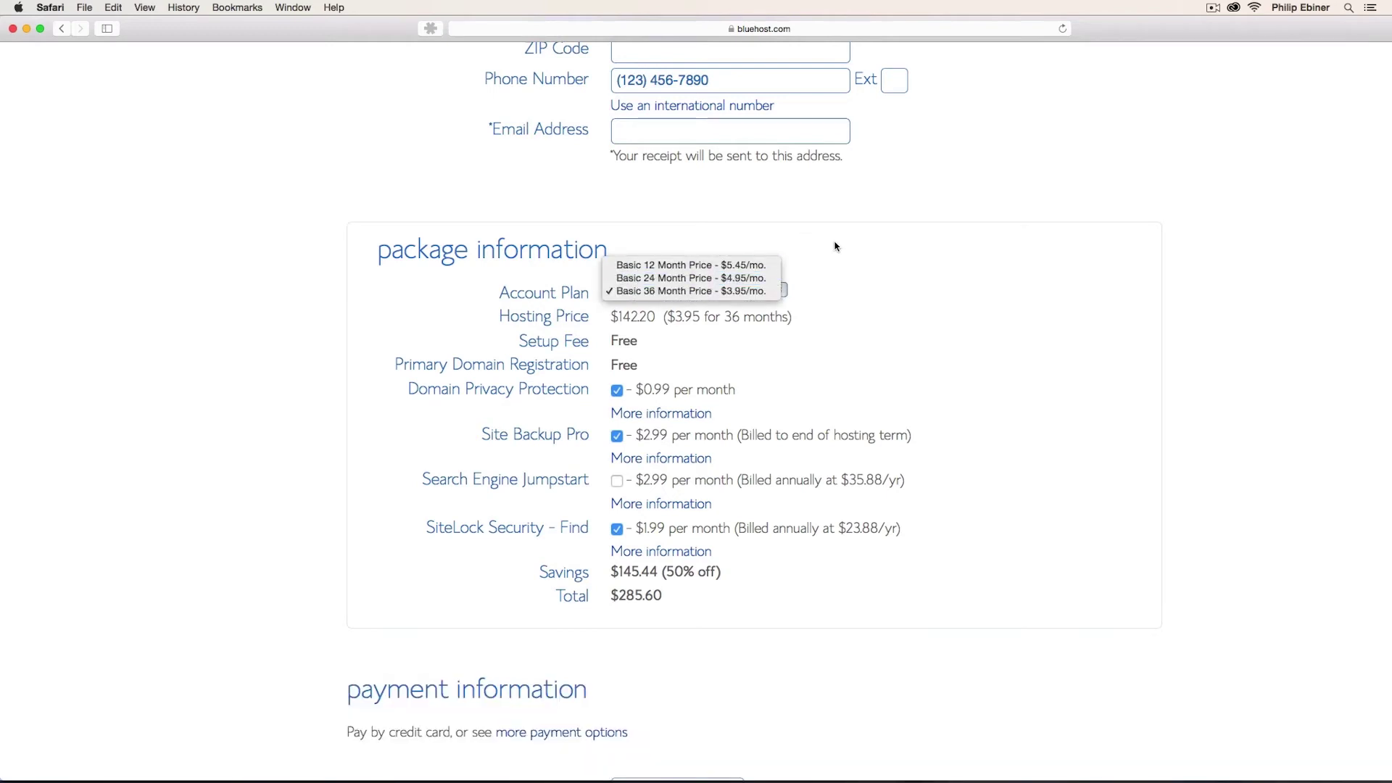
click(748, 271)
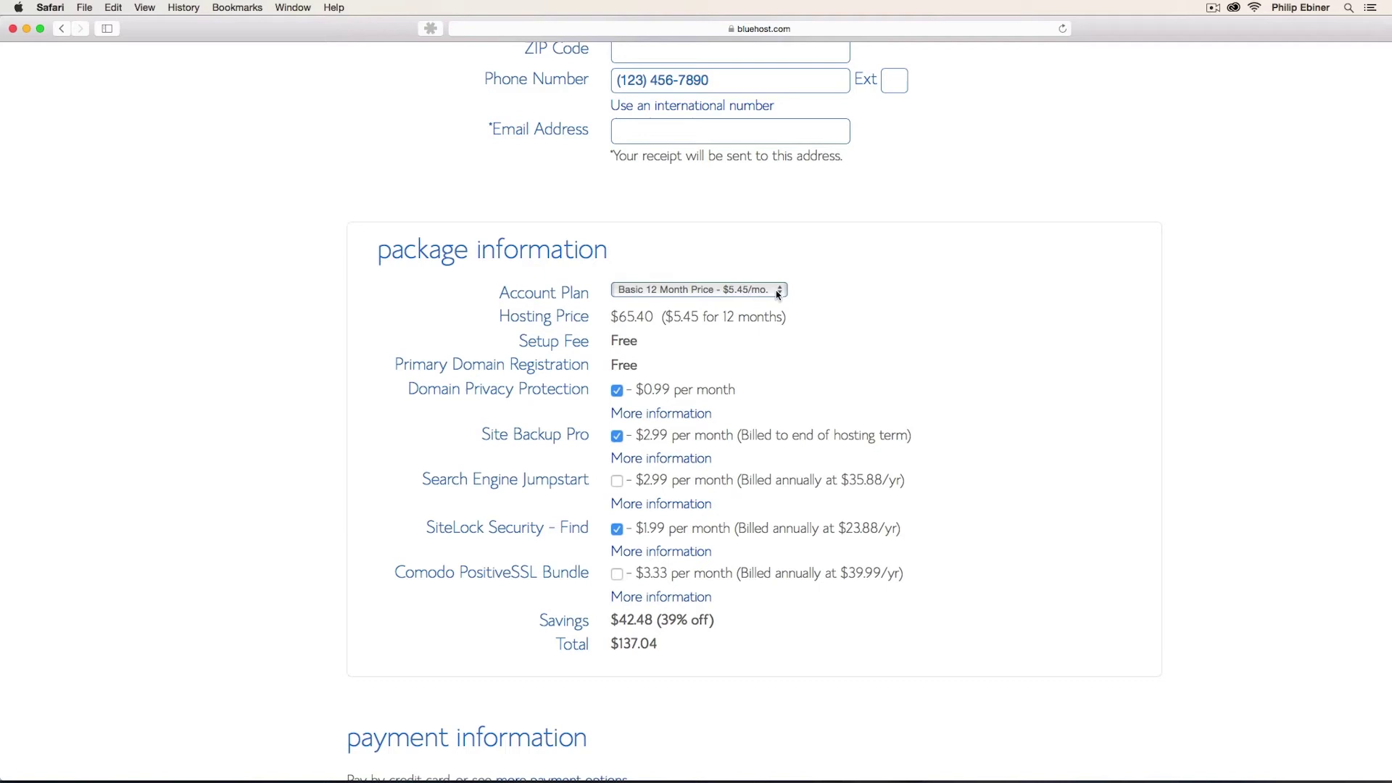
Remove the Site Backup Pro and SiteLock Security add-ons, bringing the total to $77.28.
scroll(976, 367, down, 3)
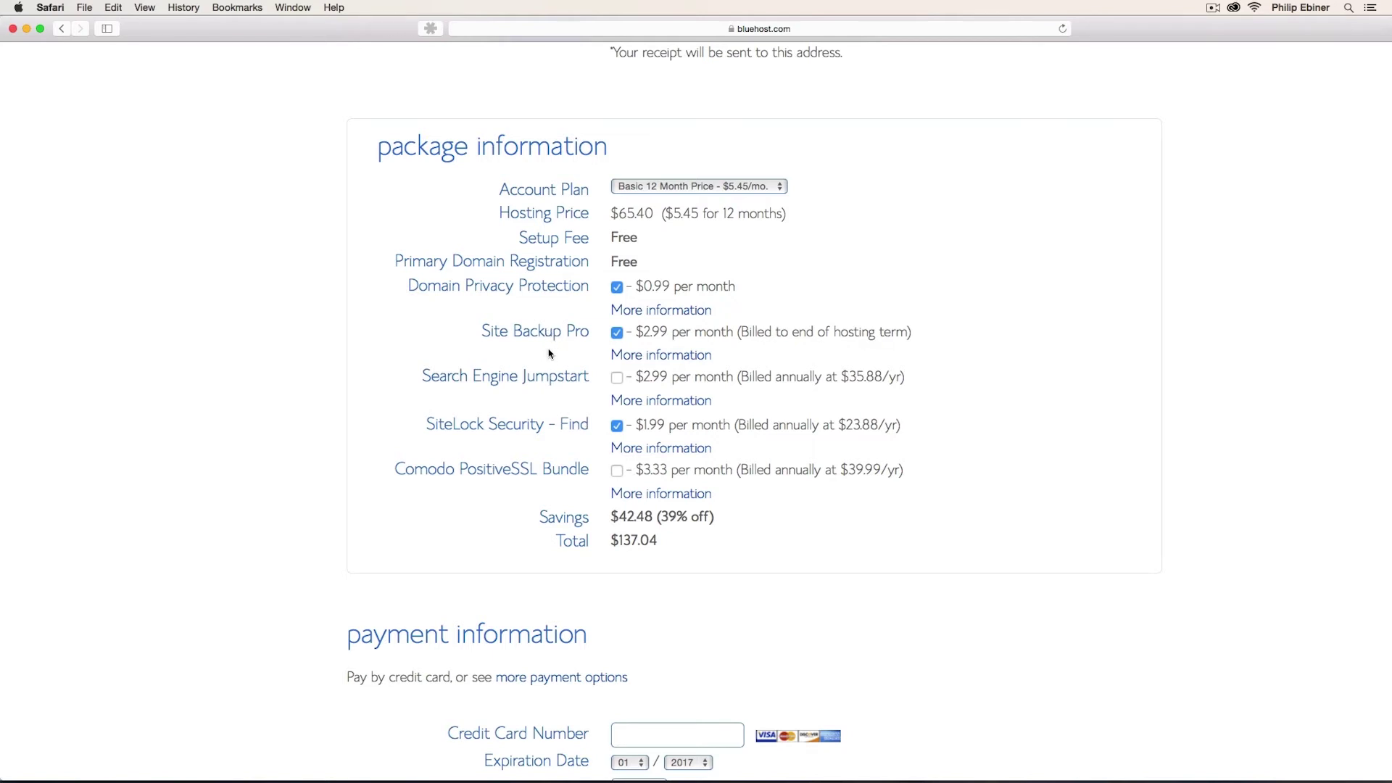
click(616, 332)
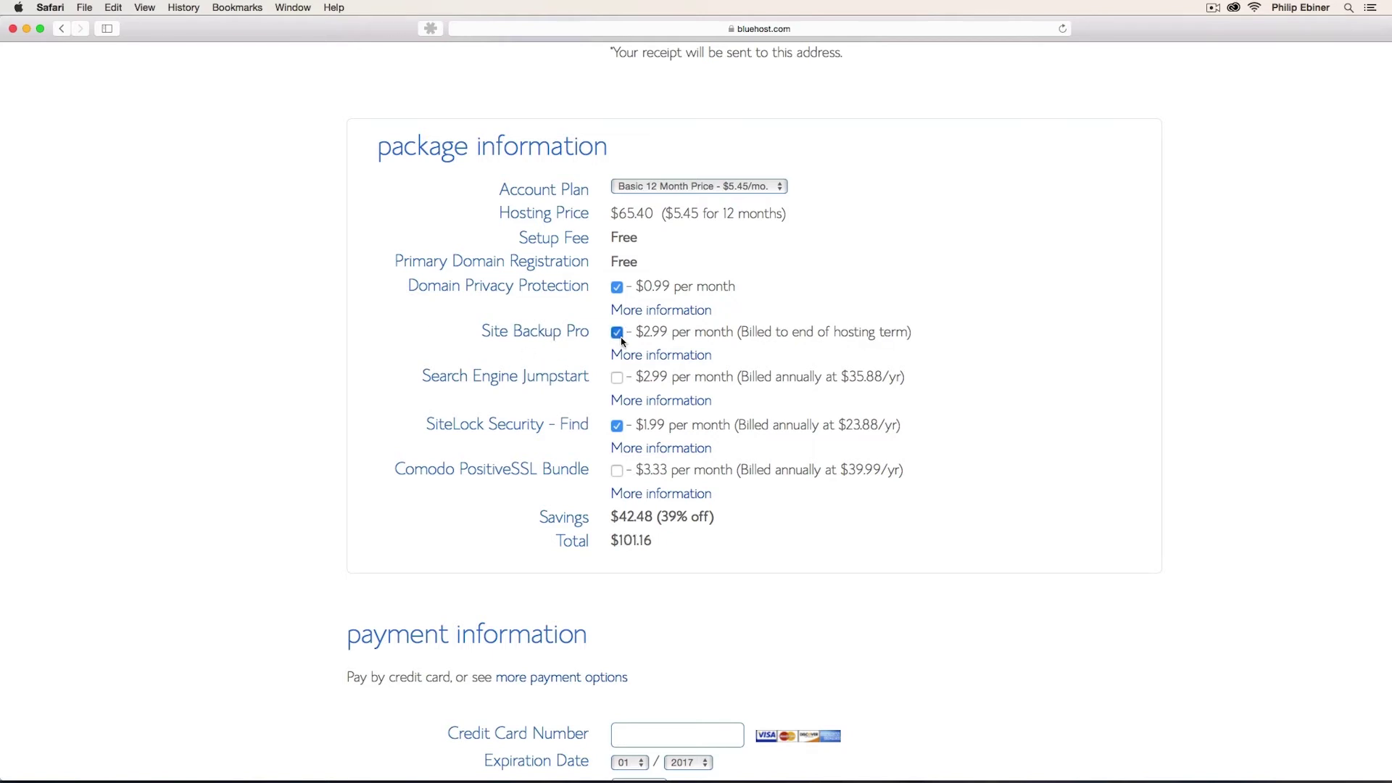
click(616, 426)
scroll(889, 360, down, 5)
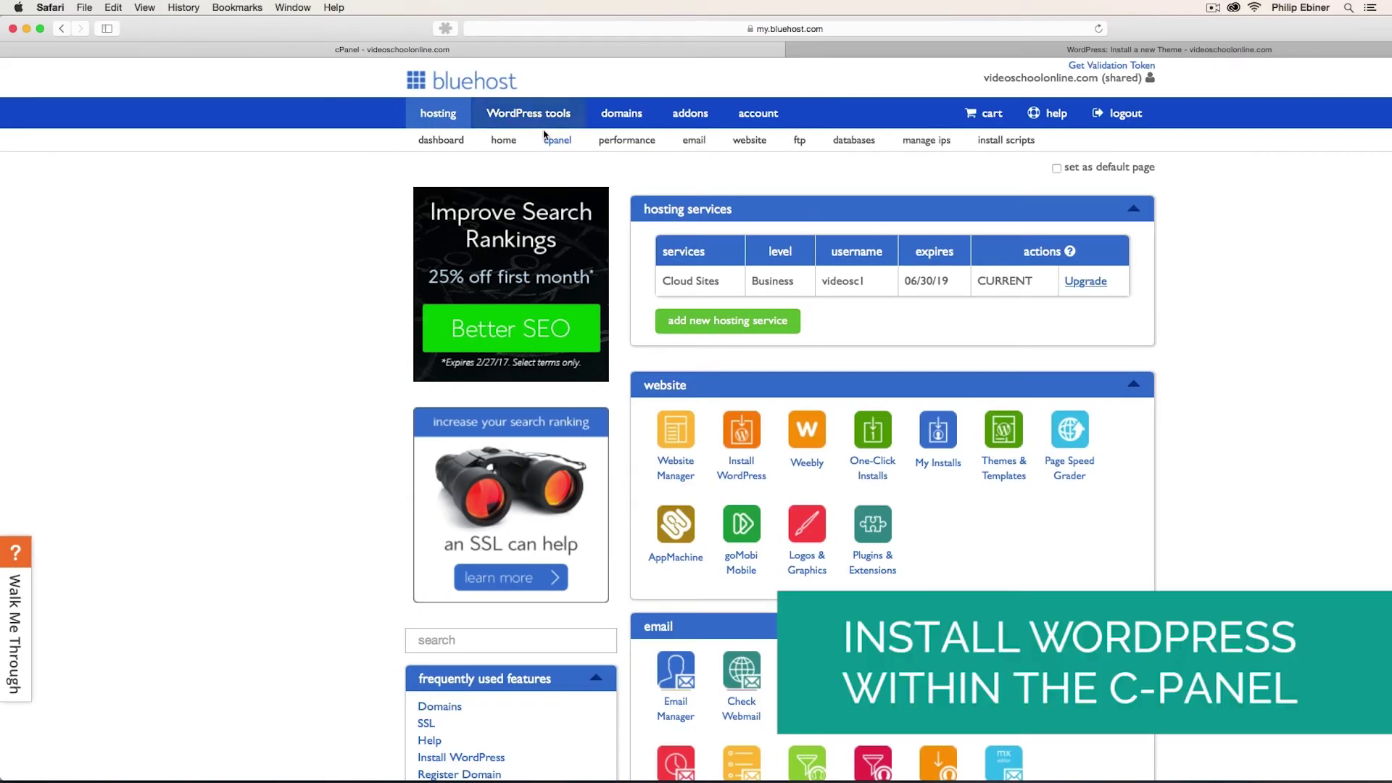
Launch Install WordPress from cPanel and get started in the Marketplace installer.
click(736, 434)
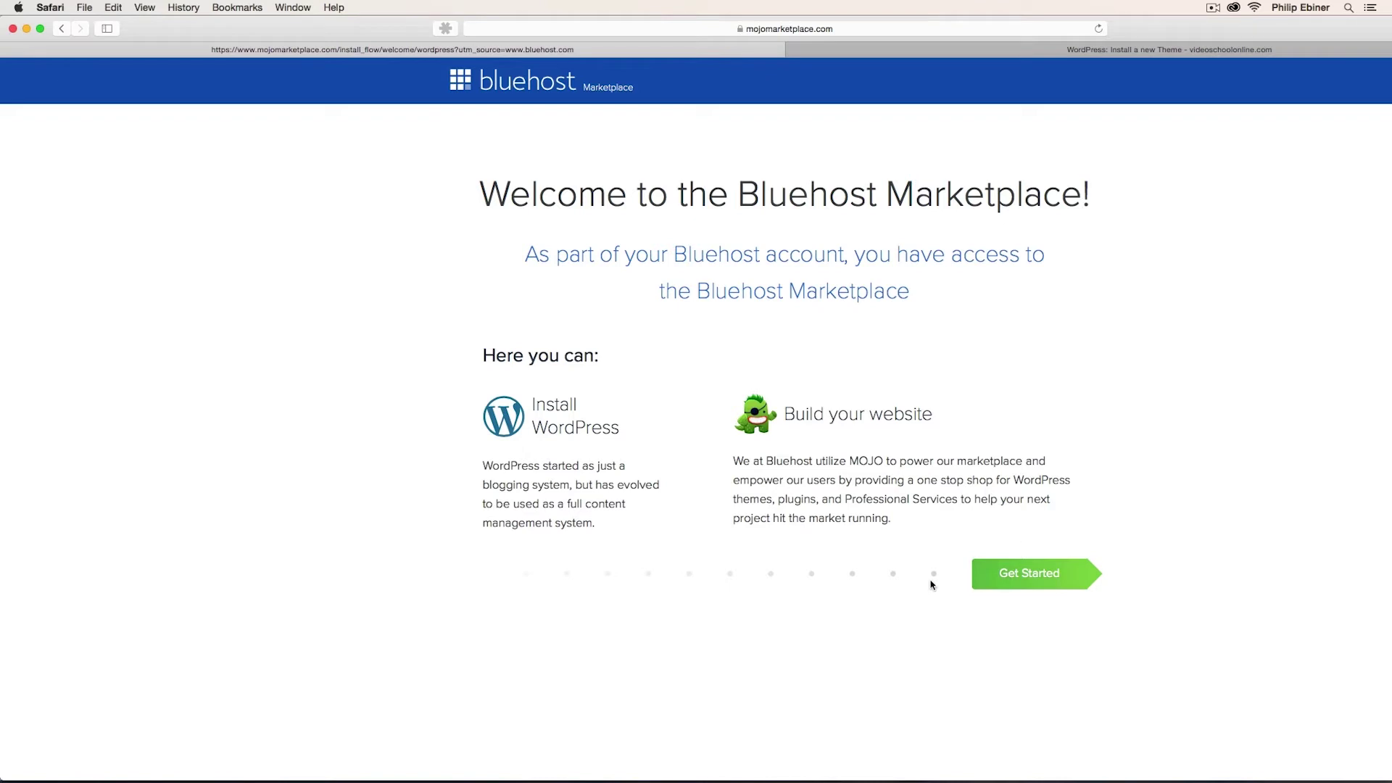
click(1036, 578)
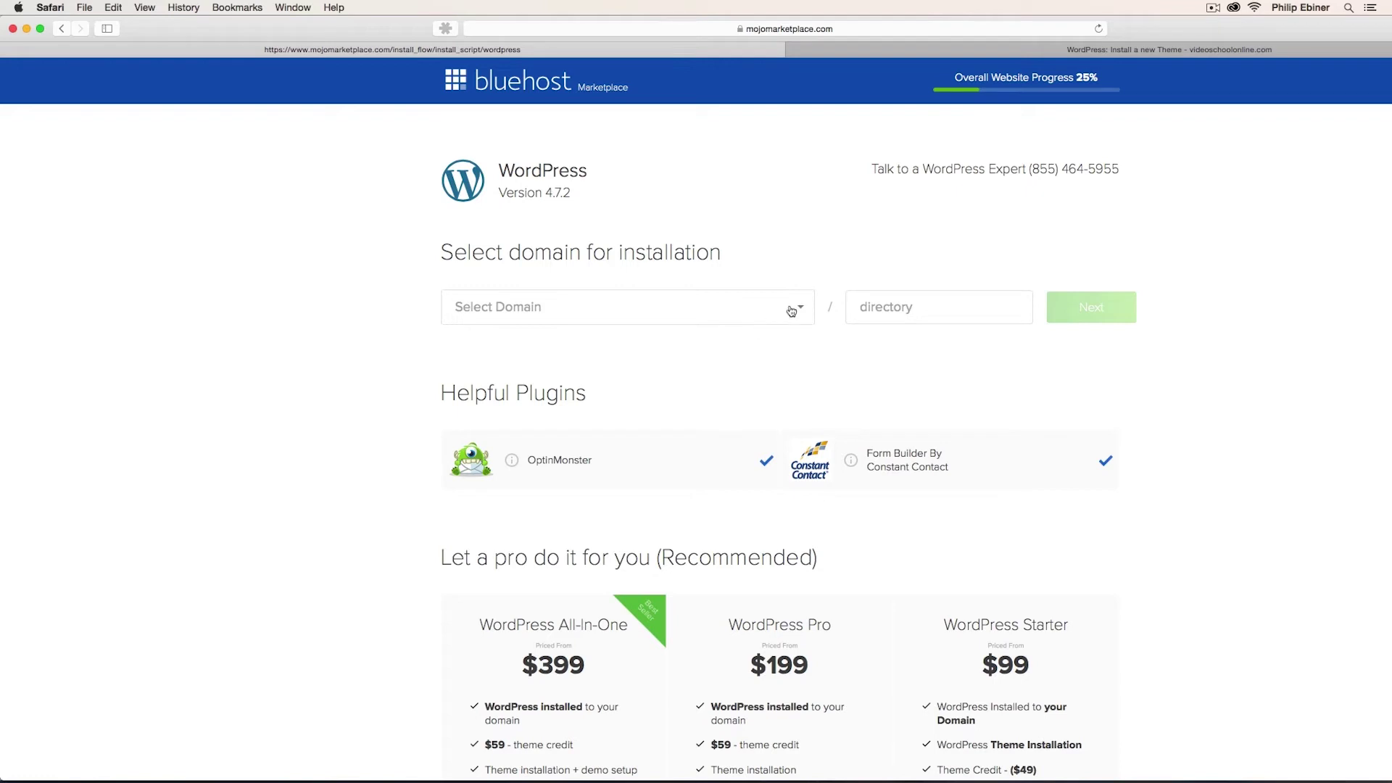
click(792, 311)
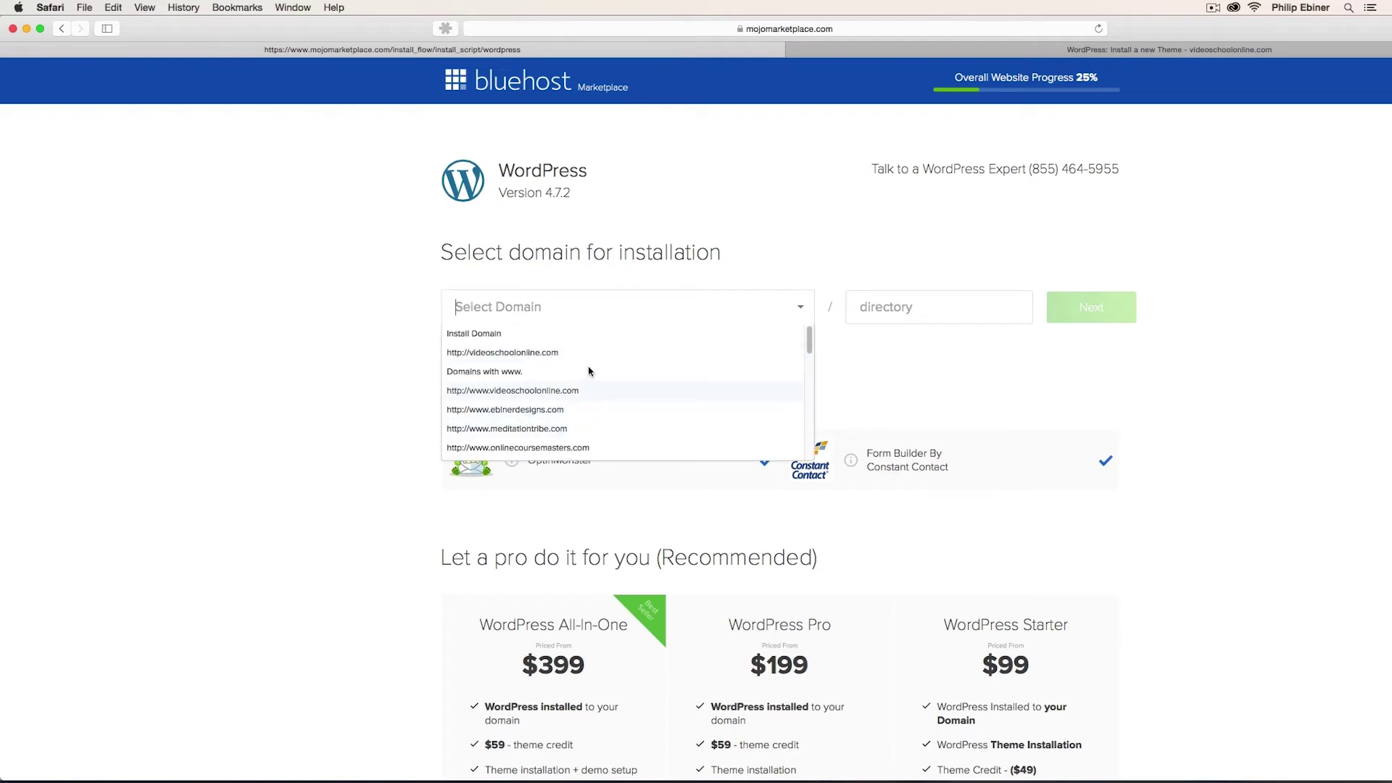
scroll(558, 391, down, 1)
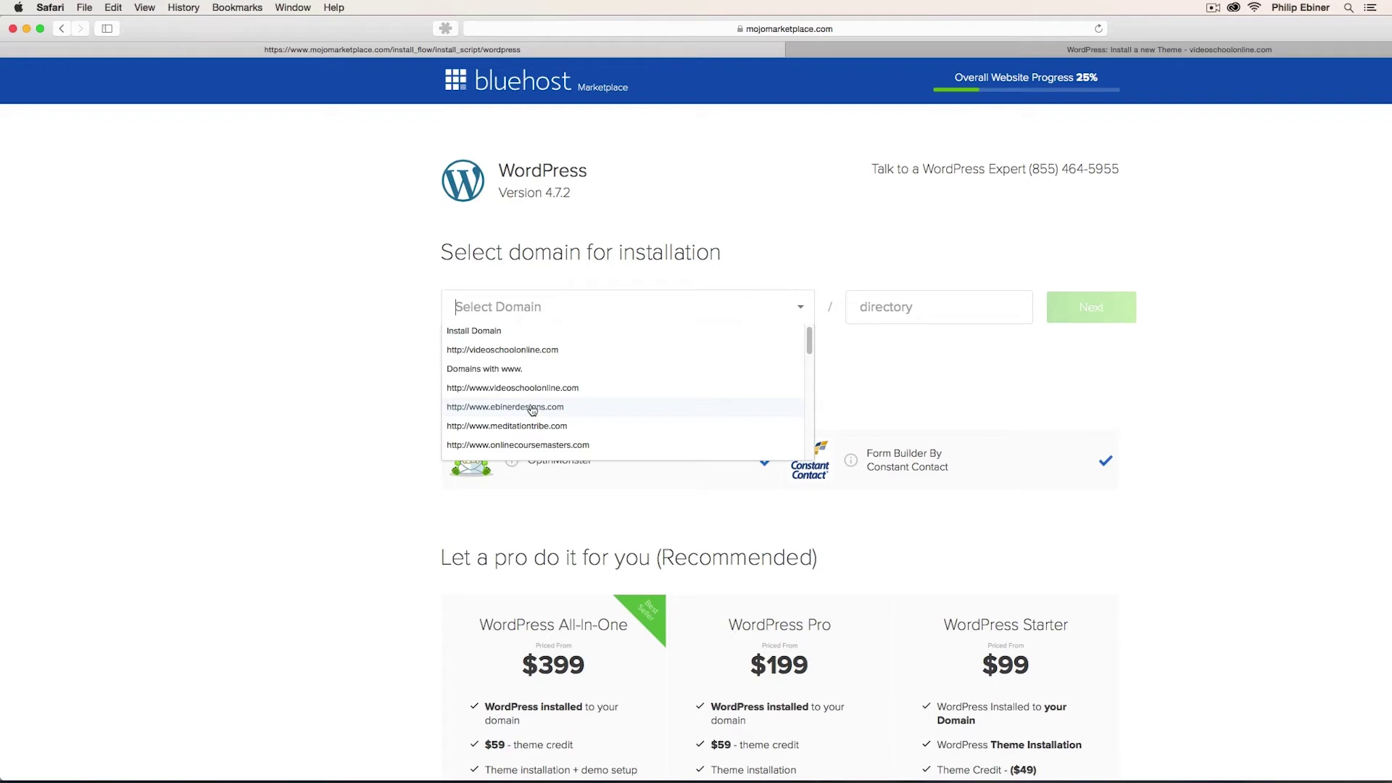
click(479, 412)
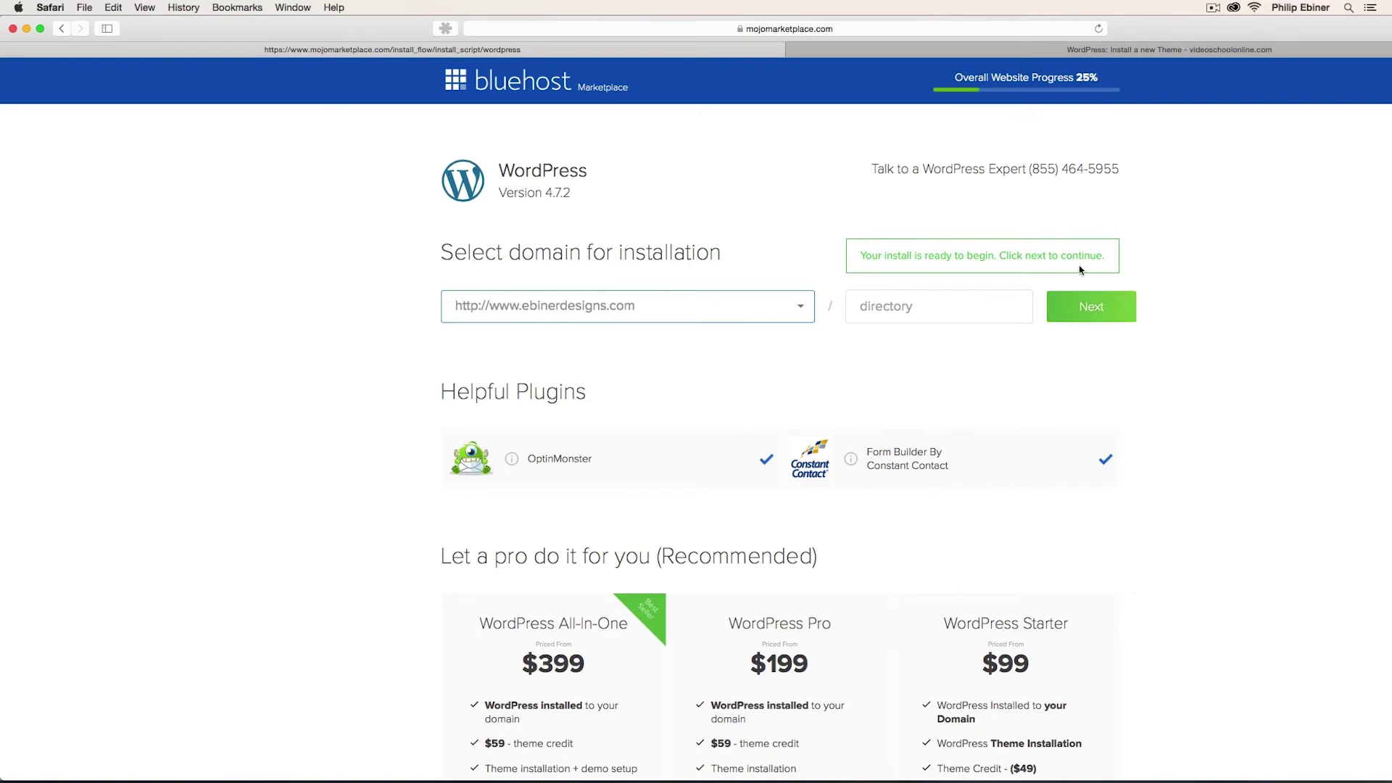
click(1101, 315)
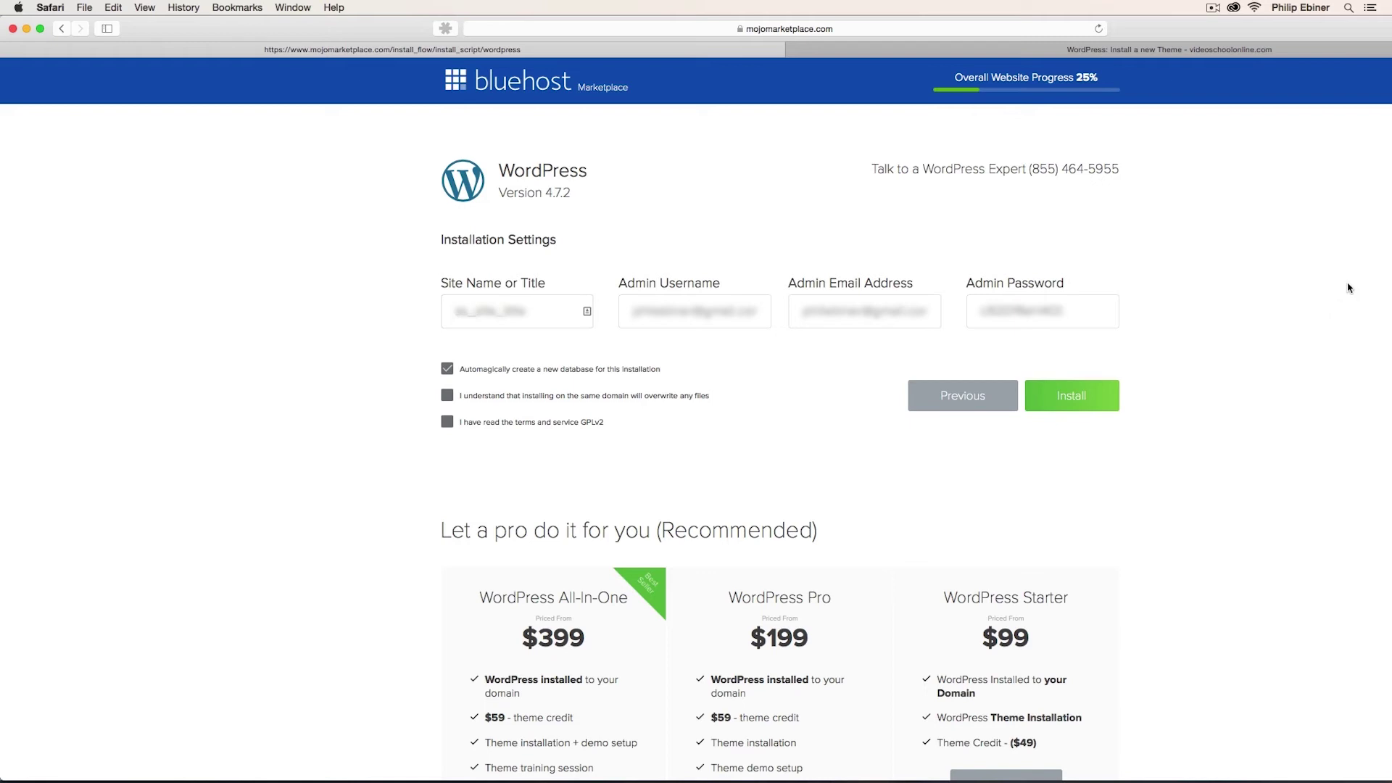
Agree to file overwriting and the terms of service, then install WordPress.
click(447, 422)
click(447, 395)
click(1057, 408)
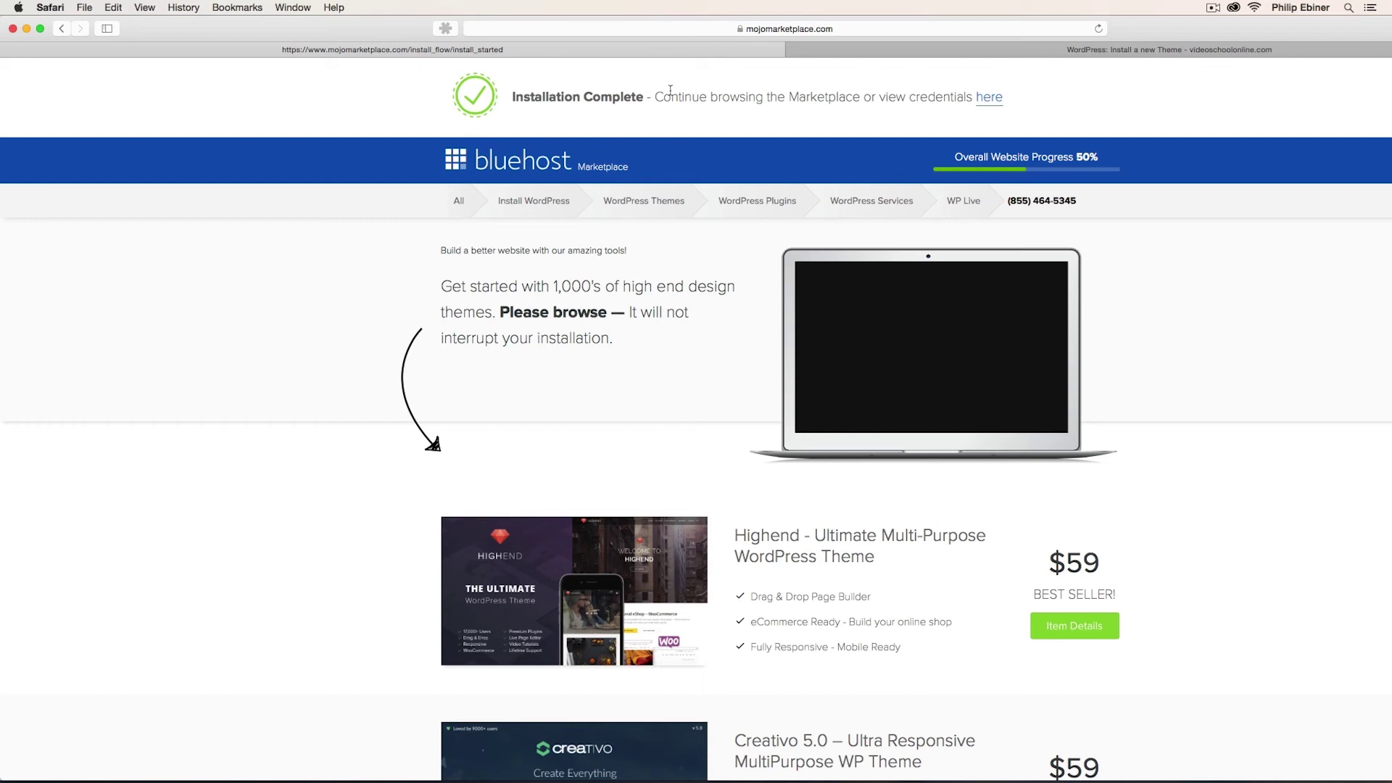
Go to ebinerdesigns.com/wp-admin in Safari to reach the WordPress dashboard.
click(688, 29)
key(BackSpace)
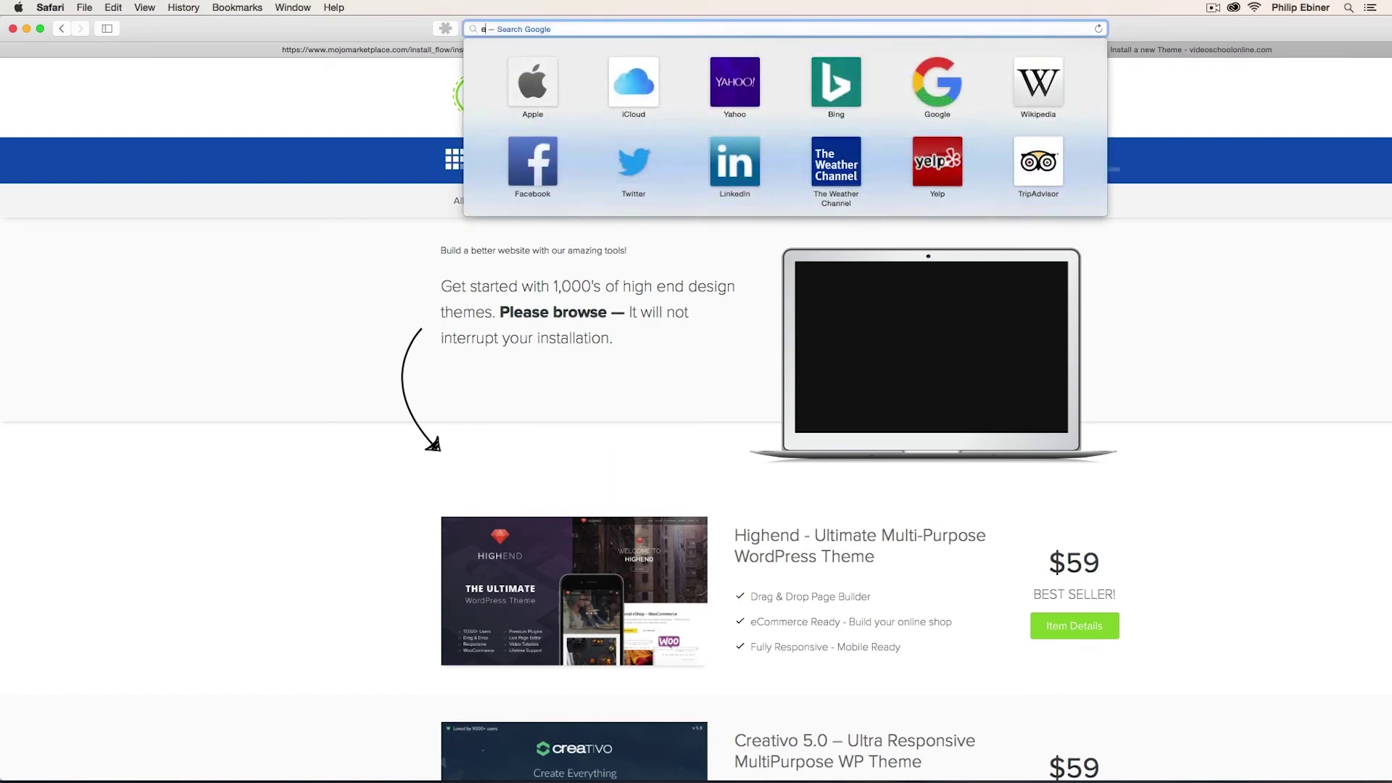
text(ebinerdesigns.com)
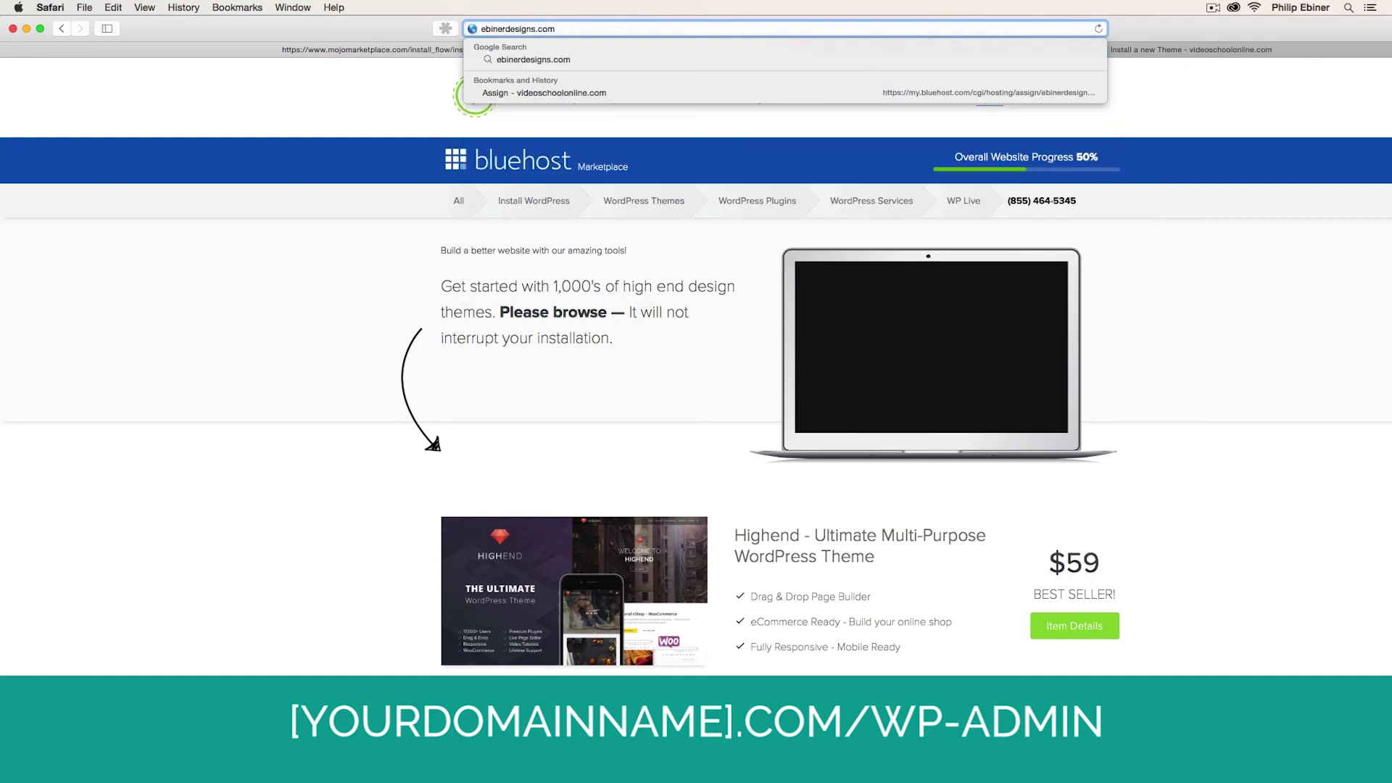
text(/)
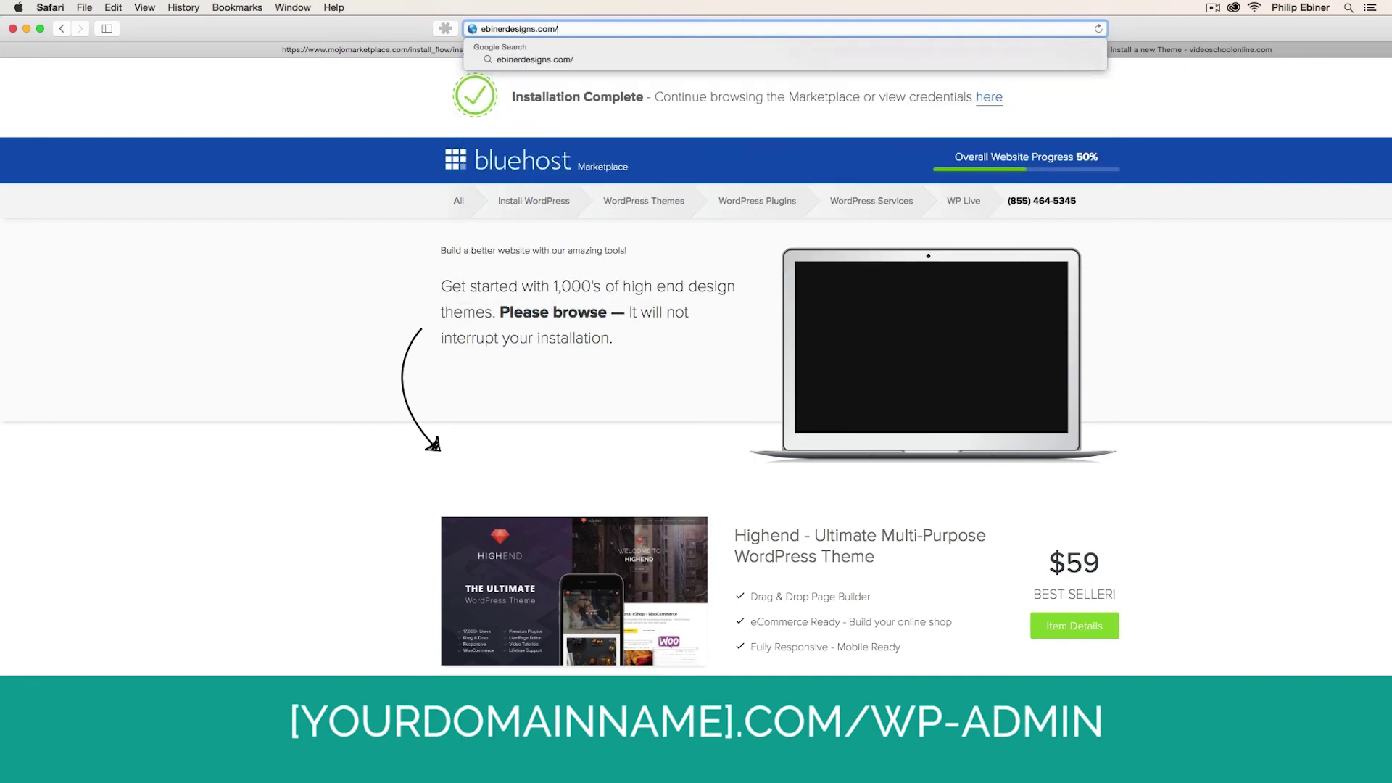
text(wp-admin/)
key(Return)
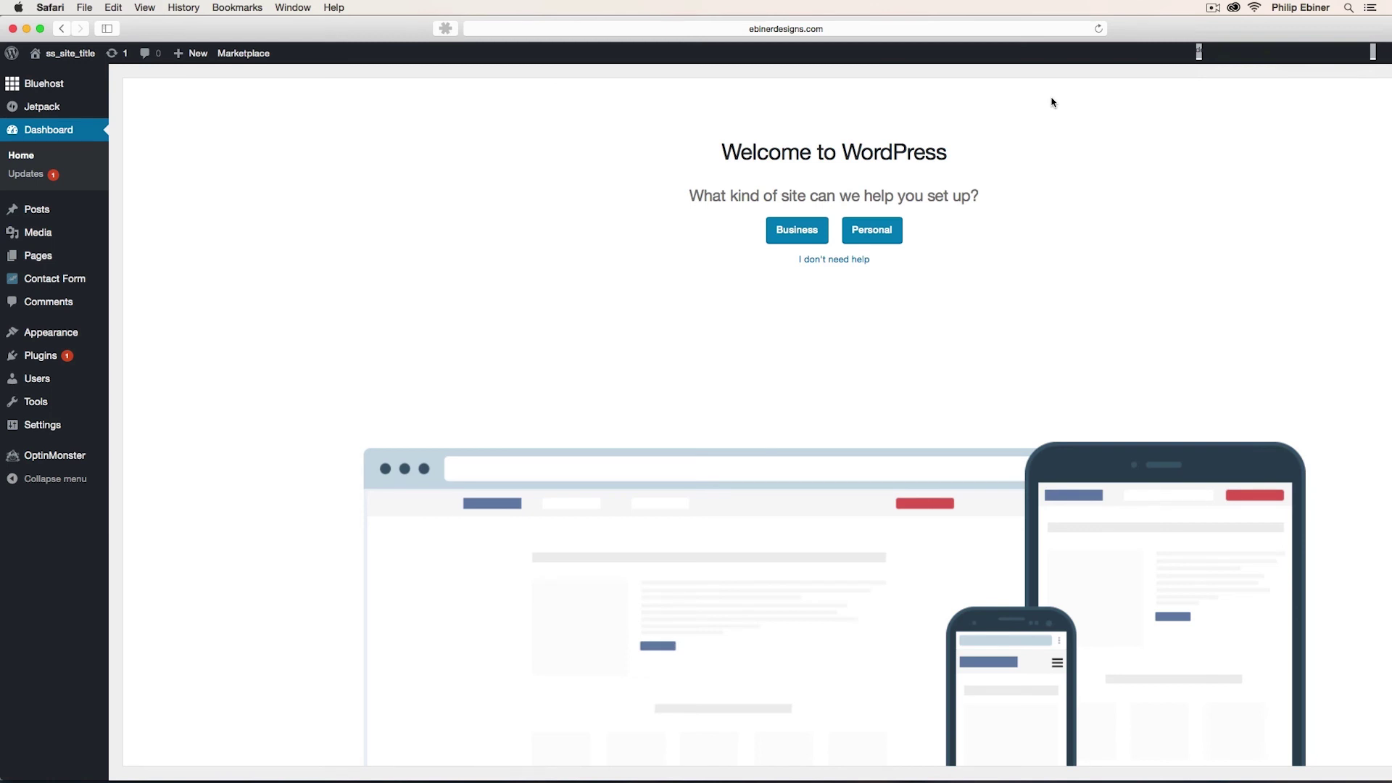
click(754, 28)
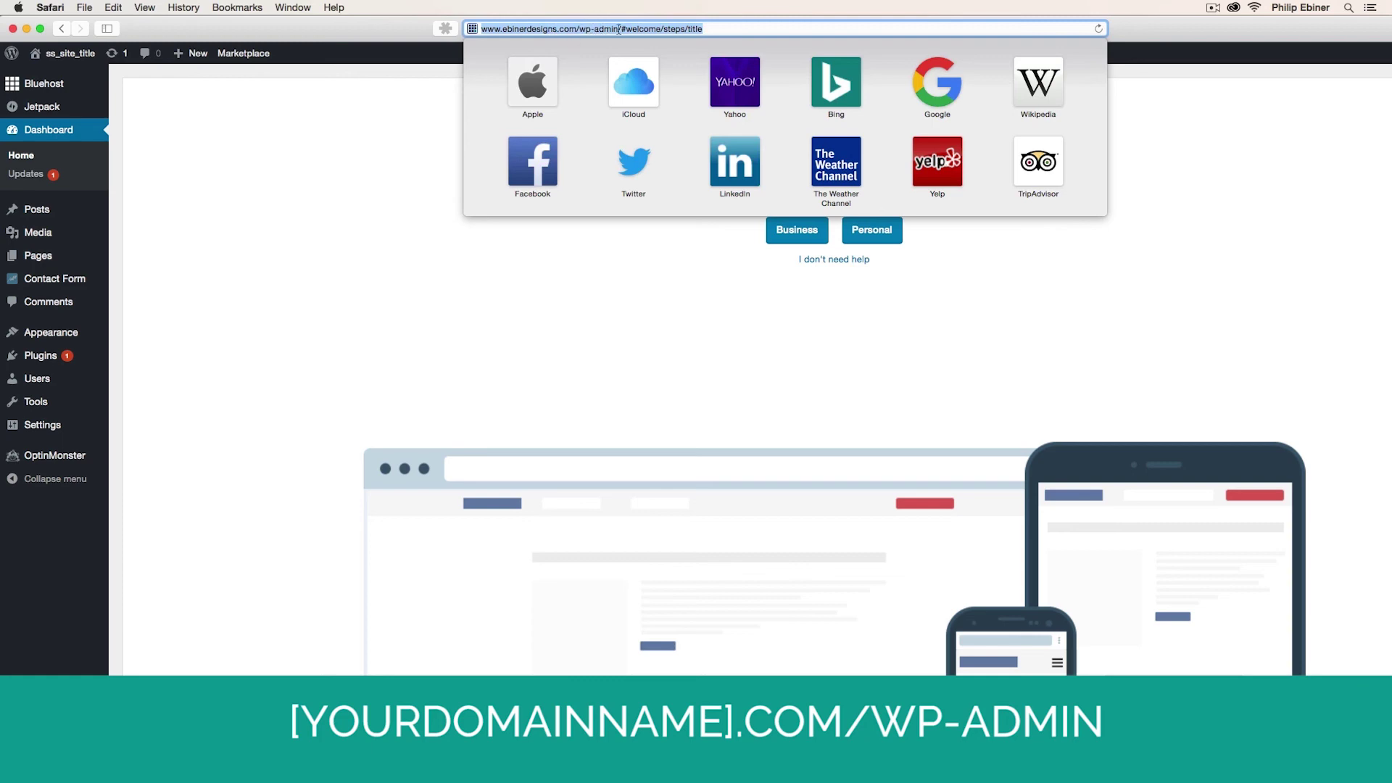
click(373, 255)
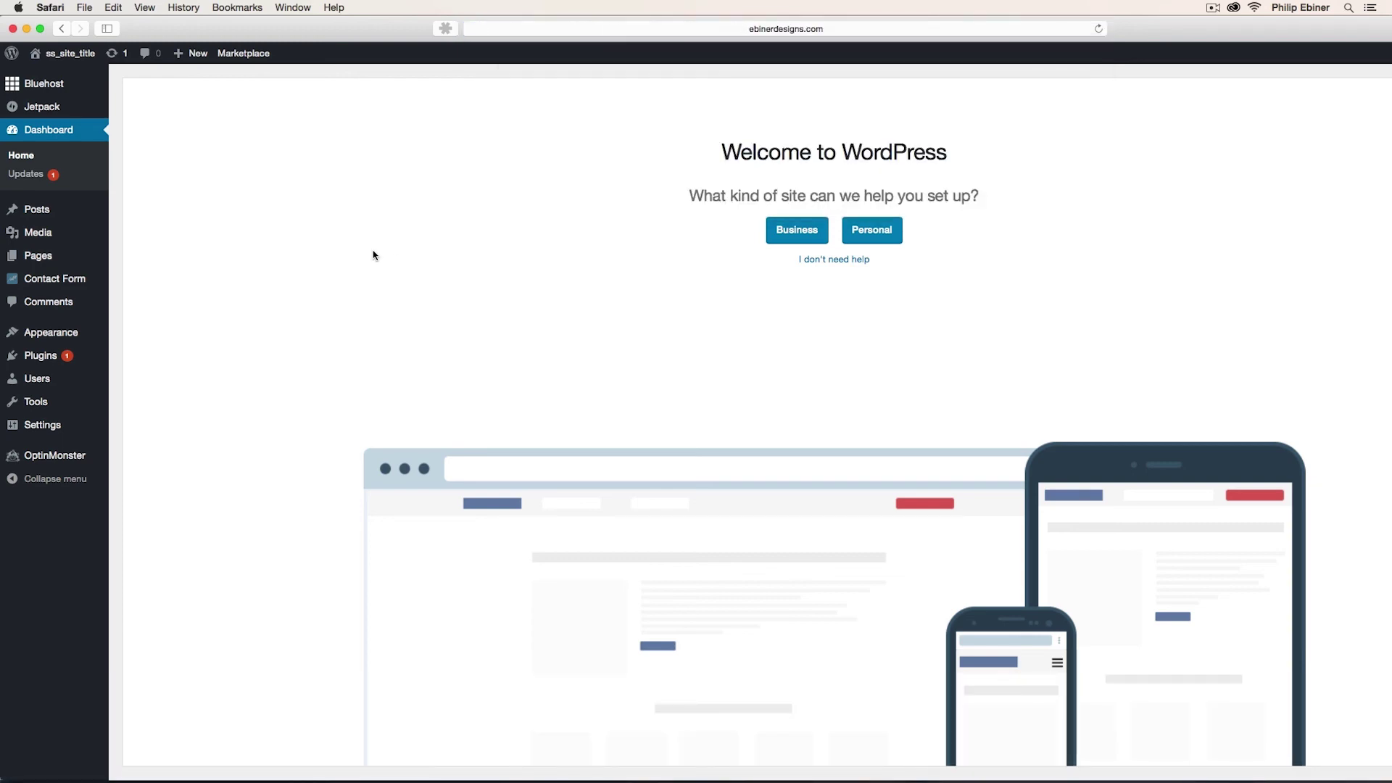